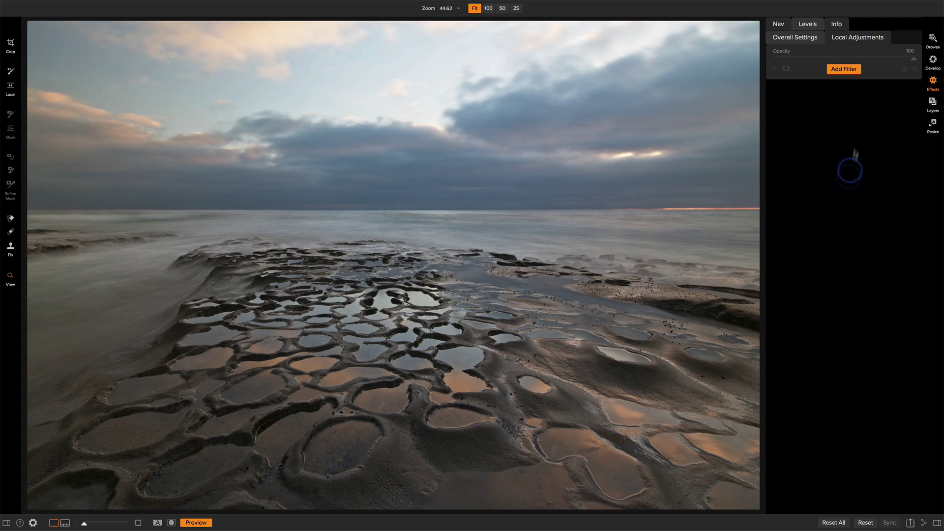
Step: Add a Dynamic Contrast filter and raise its Medium contrast to 20
left_click(843, 68)
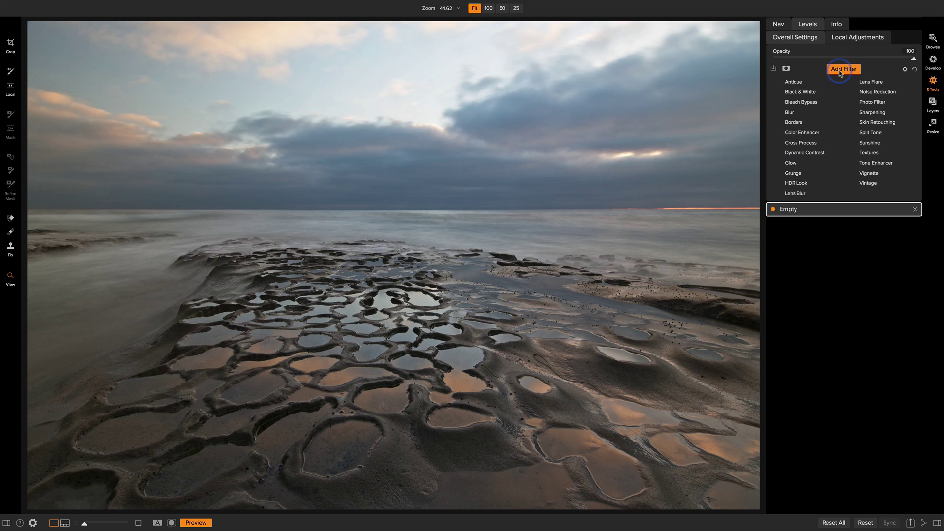
left_click(804, 153)
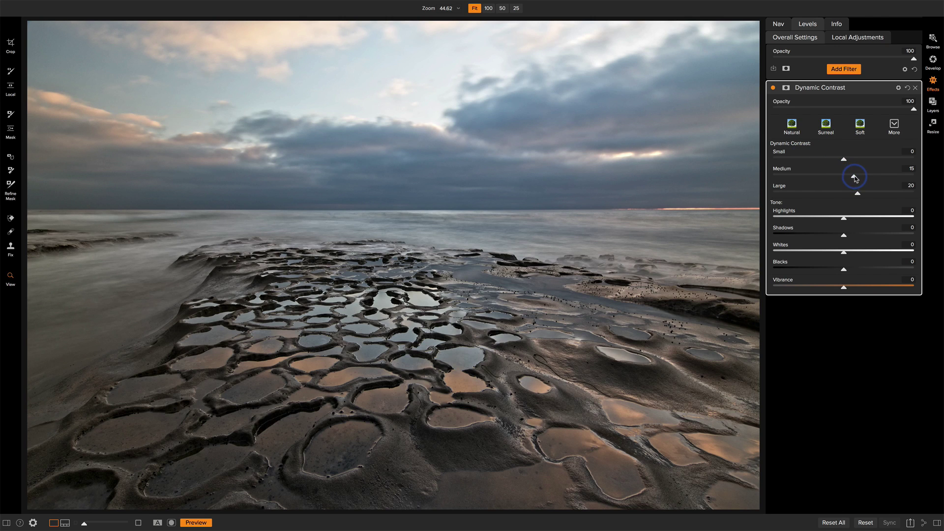
left_click_drag(853, 177, 855, 178)
Step: Place a radial mask on the Dynamic Contrast filter, flatten it and move it onto the foreground rocks
left_click(11, 130)
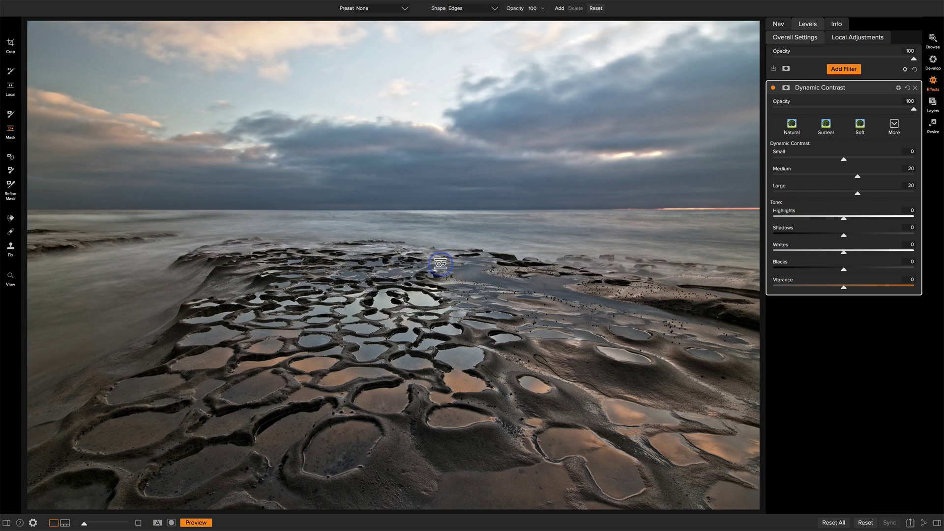
left_click(432, 340)
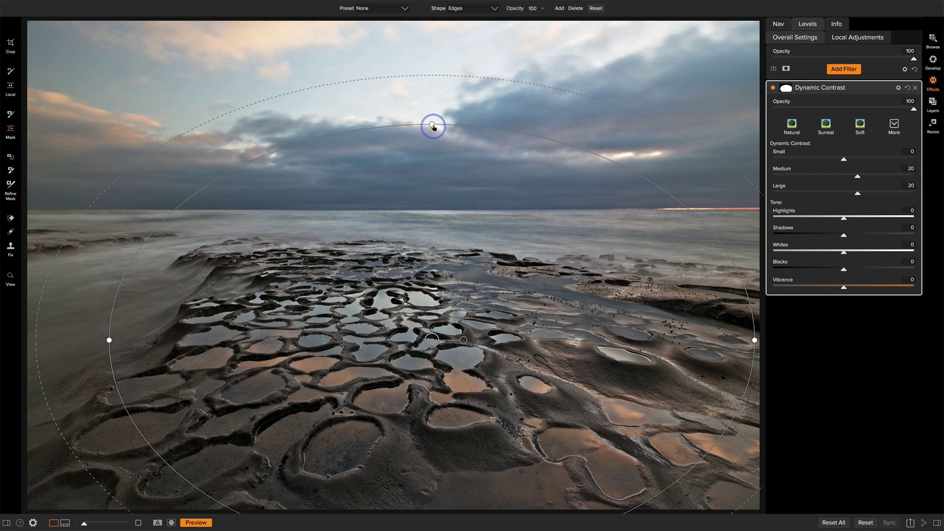
left_click_drag(432, 124, 432, 188)
left_click_drag(434, 340, 412, 391)
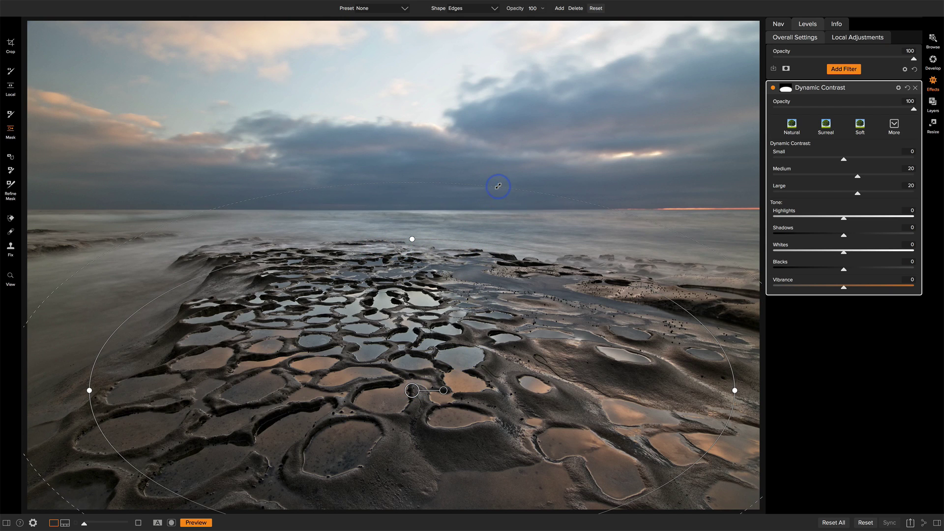
Step: Toggle the Dynamic Contrast filter off and on to compare, leaving it on
left_click(773, 88)
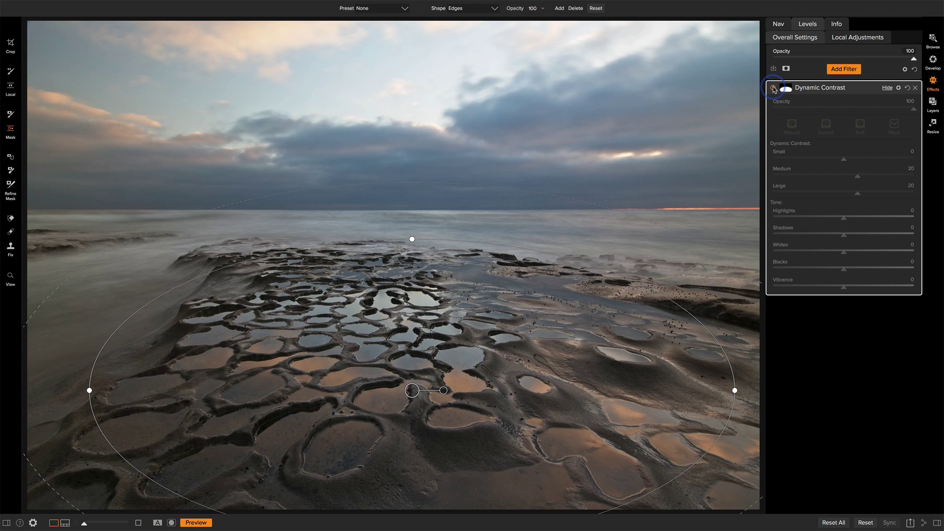
left_click(772, 88)
left_click(772, 88)
left_click(773, 88)
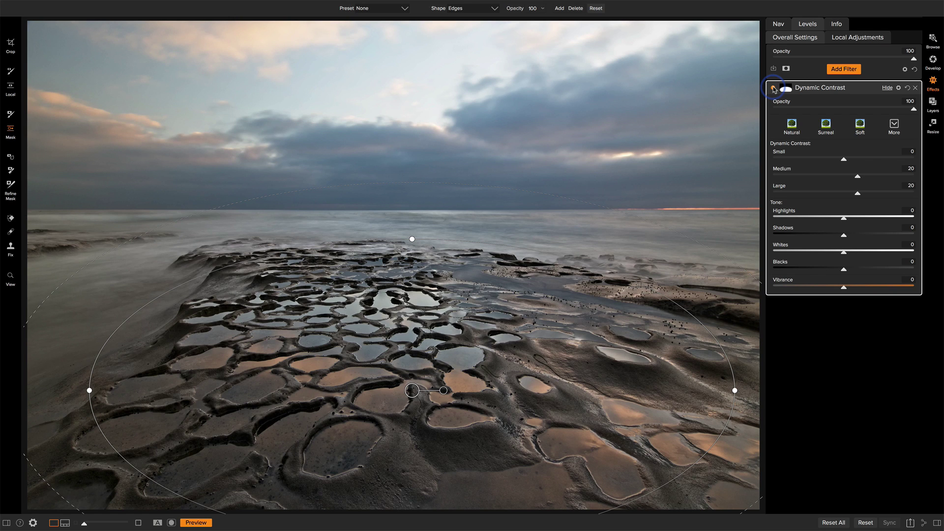
Step: Add a Color Enhancer filter and apply its Fall preset
left_click(843, 69)
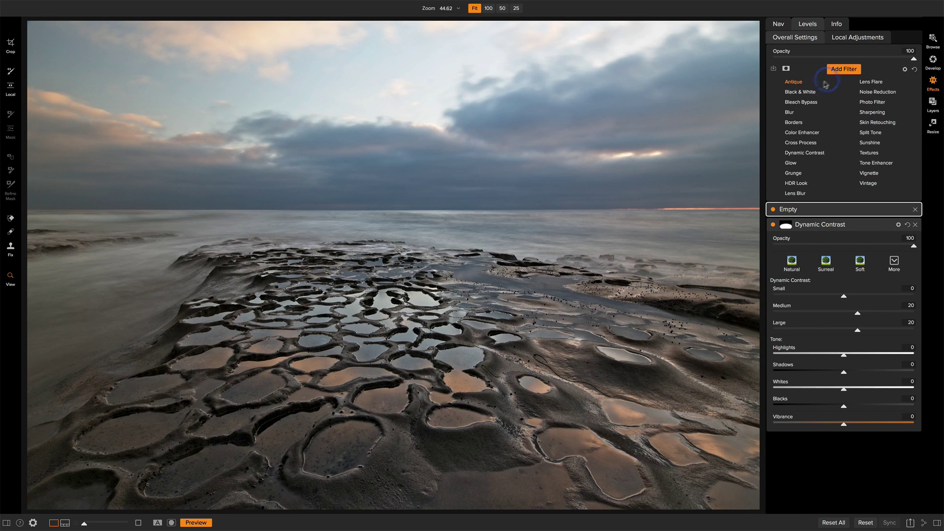
left_click(806, 132)
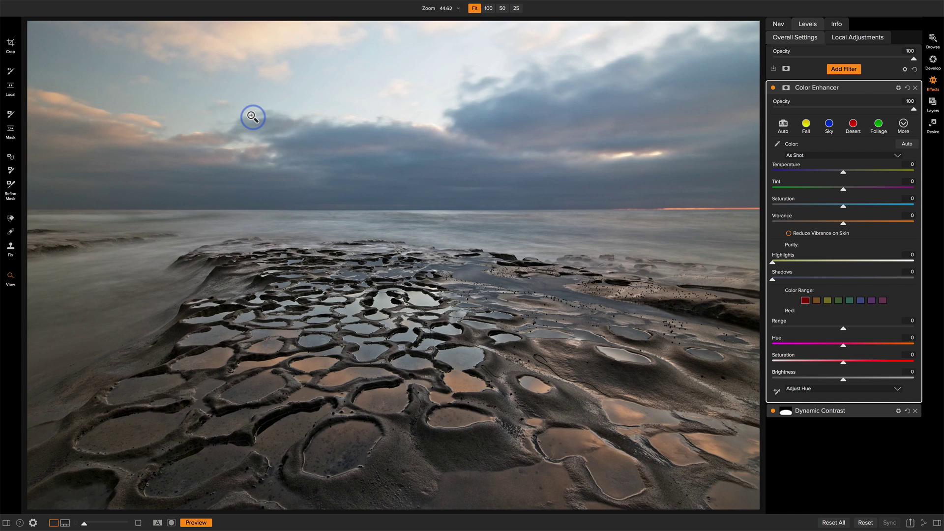
left_click(806, 127)
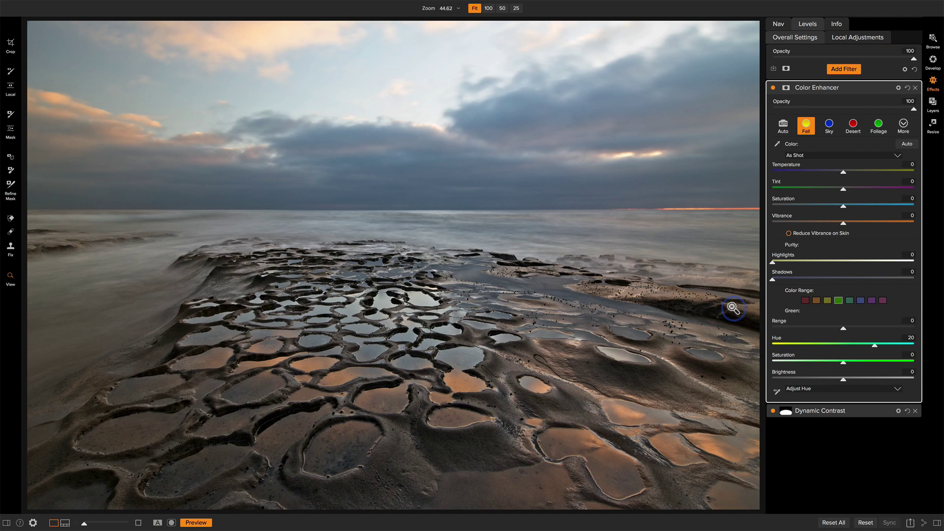
Step: Shift the blue colour range to Hue 7, Saturation 17 and Brightness -9
left_click(860, 300)
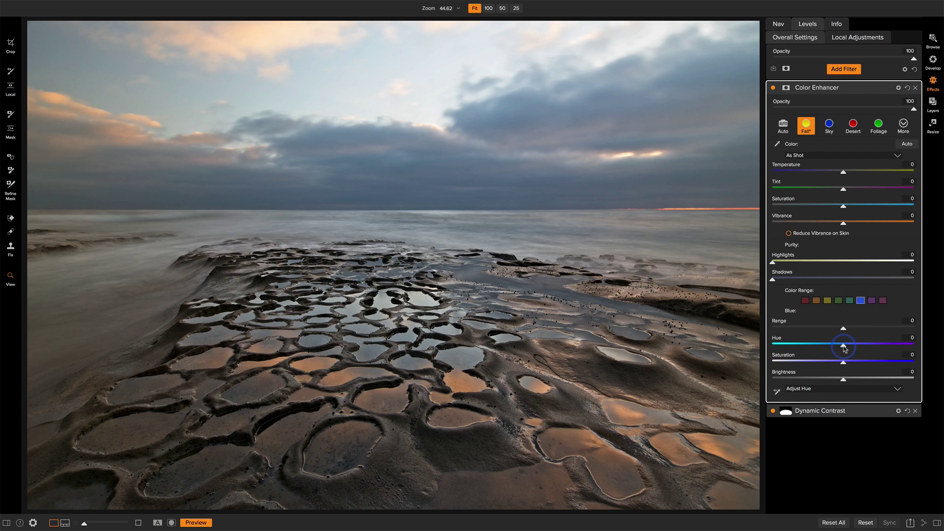
left_click_drag(844, 348, 853, 348)
left_click_drag(843, 362, 830, 382)
Step: Add a Glow filter and bring up its list of glow styles
left_click(841, 72)
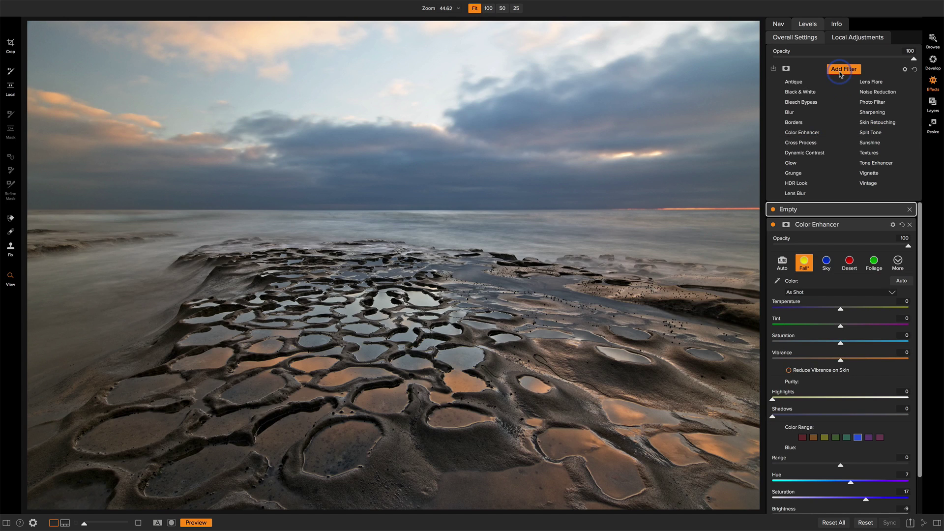
left_click(794, 164)
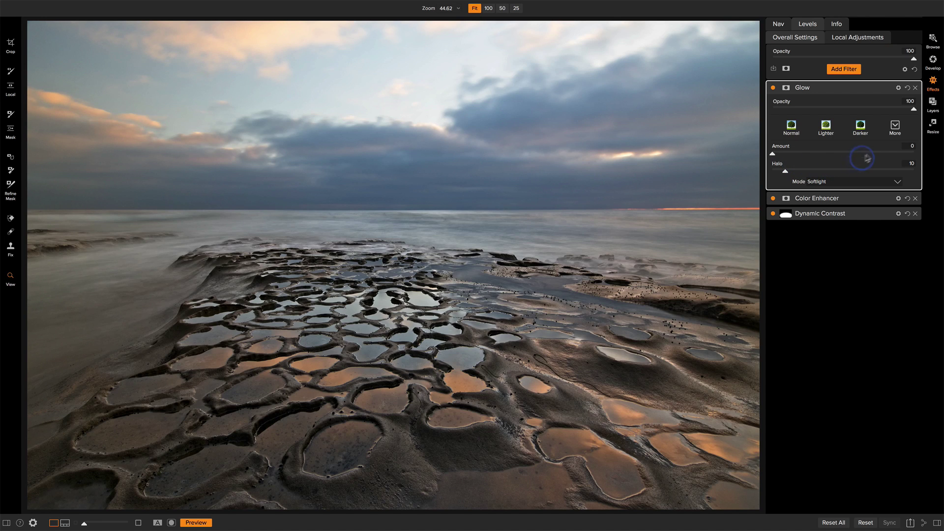
left_click(894, 126)
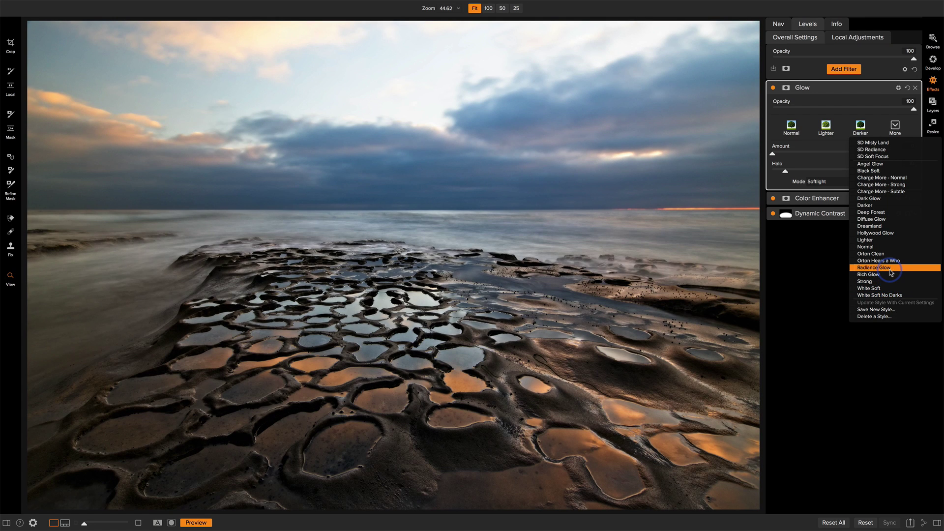
Step: Apply the Radiance Glow style and lower the Glow opacity to 30
left_click(890, 270)
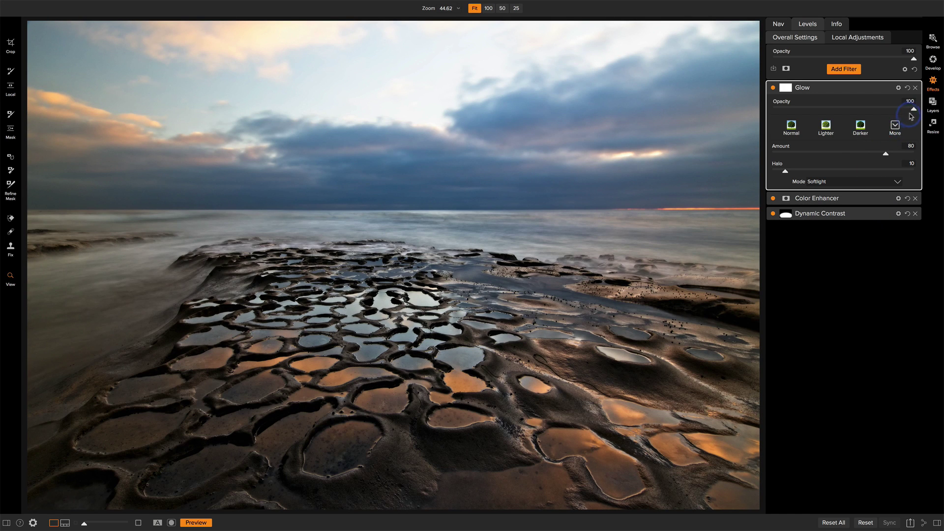
left_click_drag(913, 108, 817, 113)
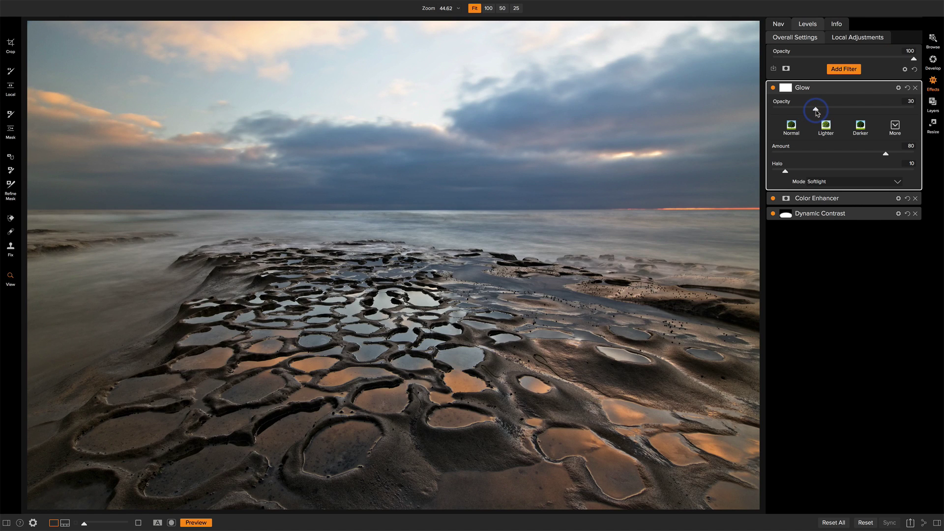
Step: Copy the Dynamic Contrast radial mask and paste it into the Glow filter
left_click(825, 218)
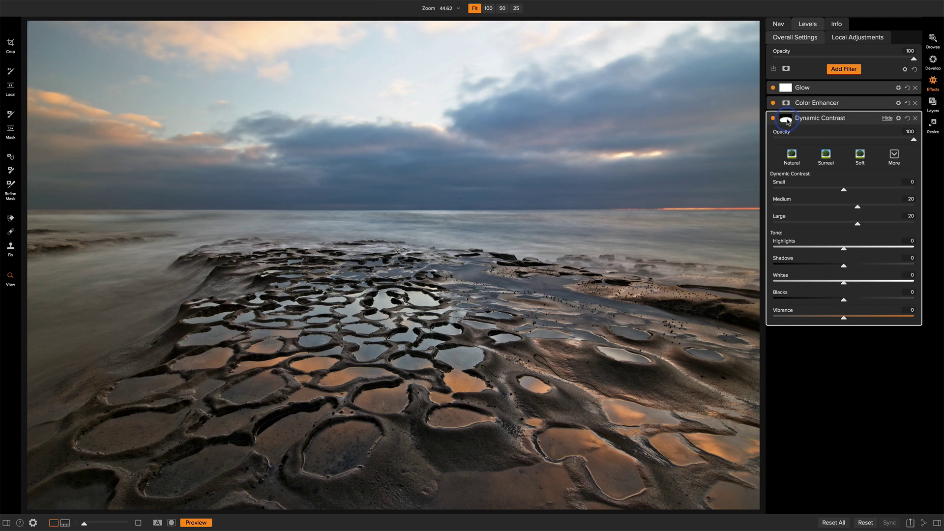
left_click(786, 119)
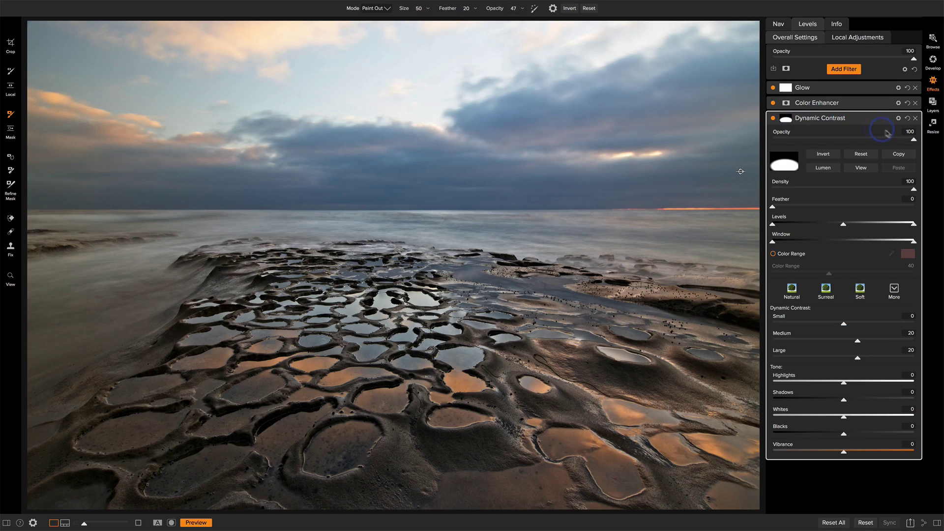
left_click(897, 154)
left_click(829, 90)
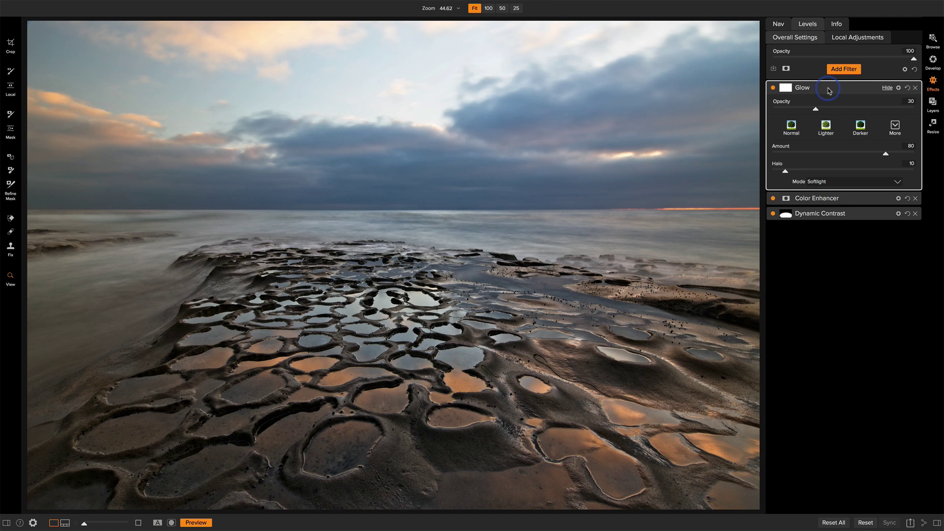
left_click(785, 87)
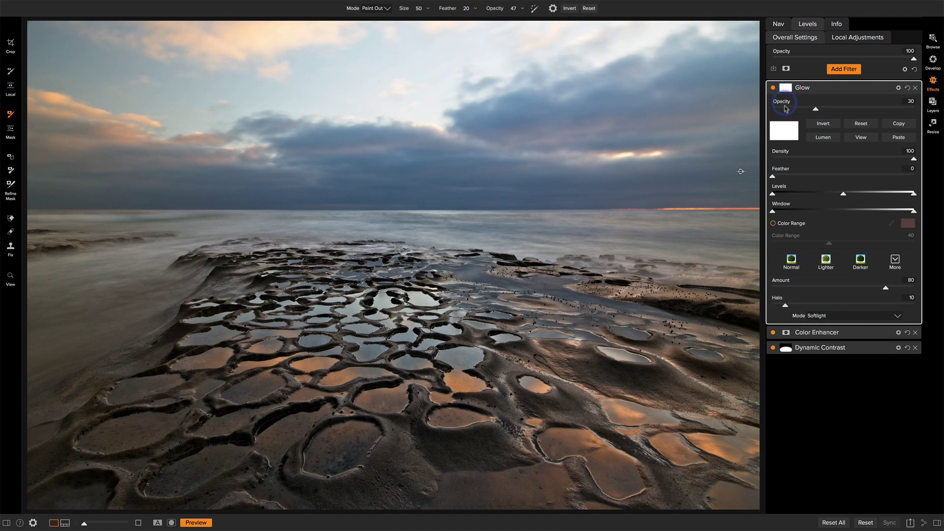
left_click(897, 138)
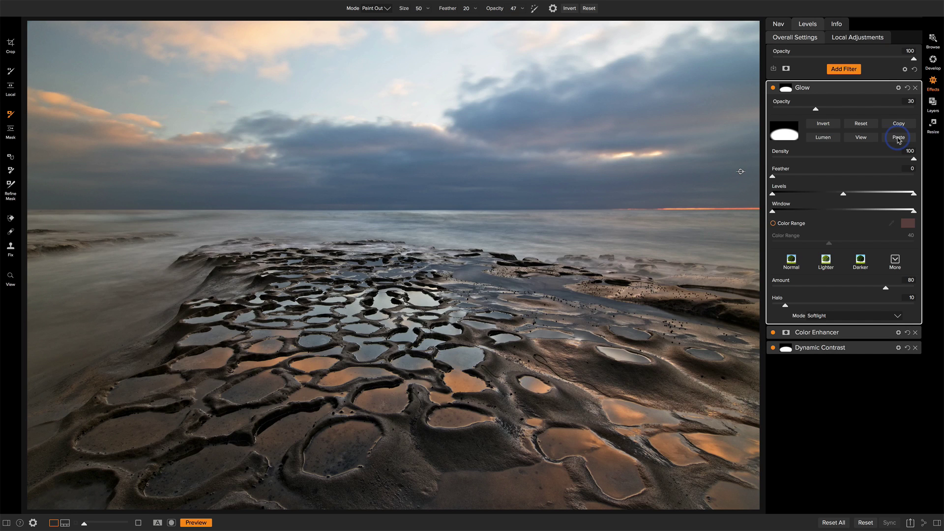
Step: Invert the Glow mask to spare the rocks, then toggle Glow off and on to compare
left_click(459, 169)
left_click(823, 123)
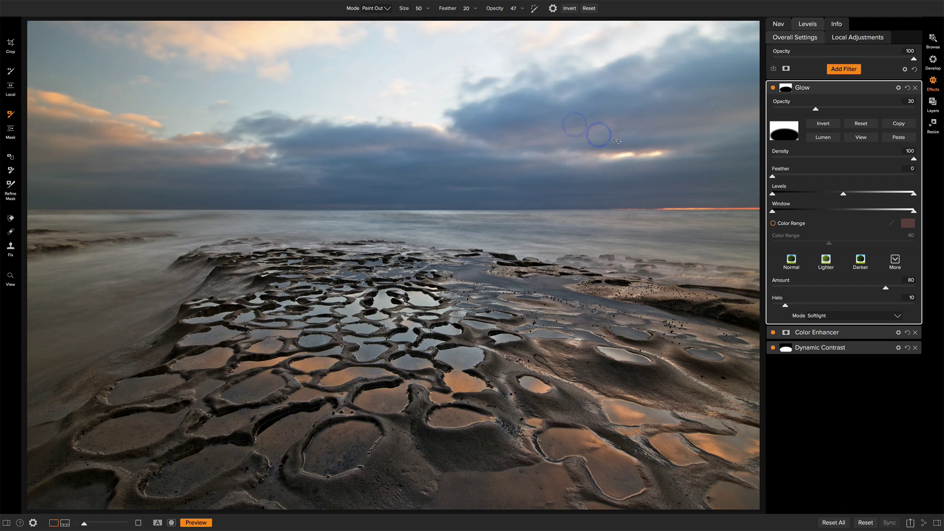
left_click(773, 87)
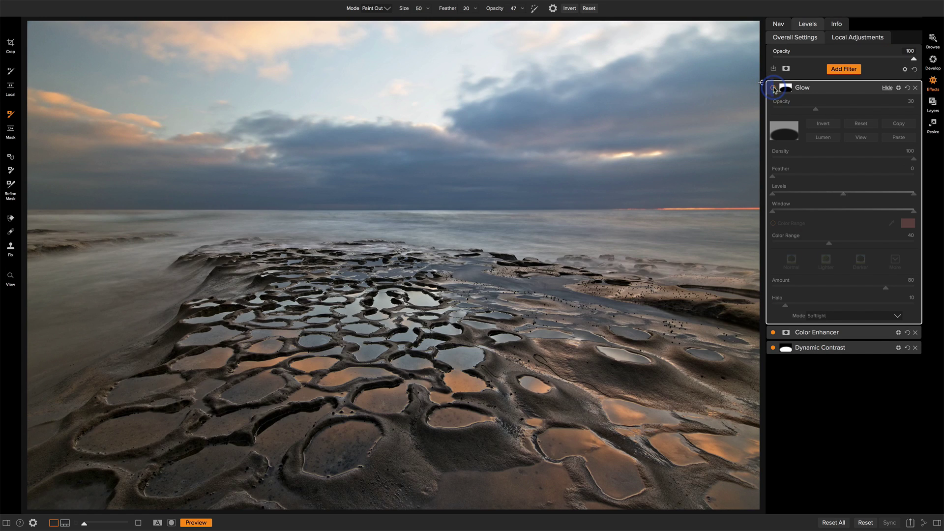
left_click(773, 88)
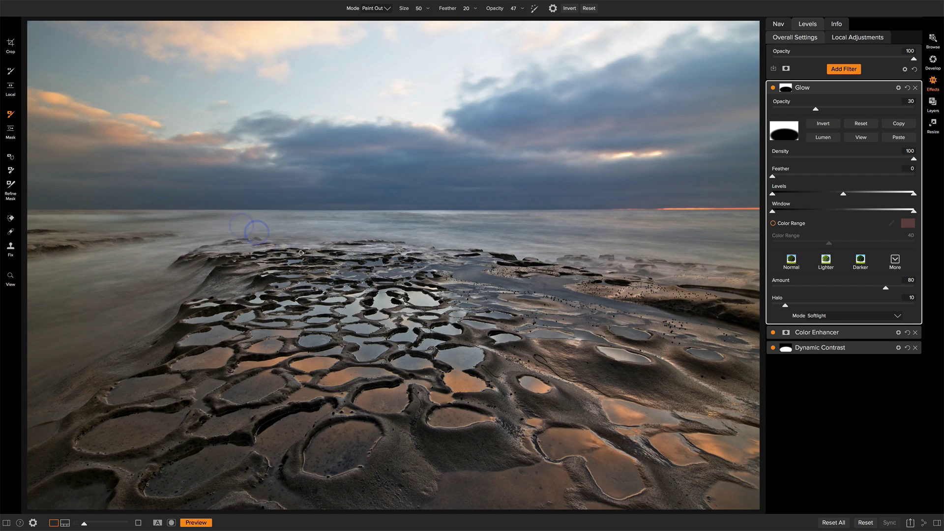
Step: Flatten the top of the Glow mask ellipse and rotate it clockwise
left_click(10, 130)
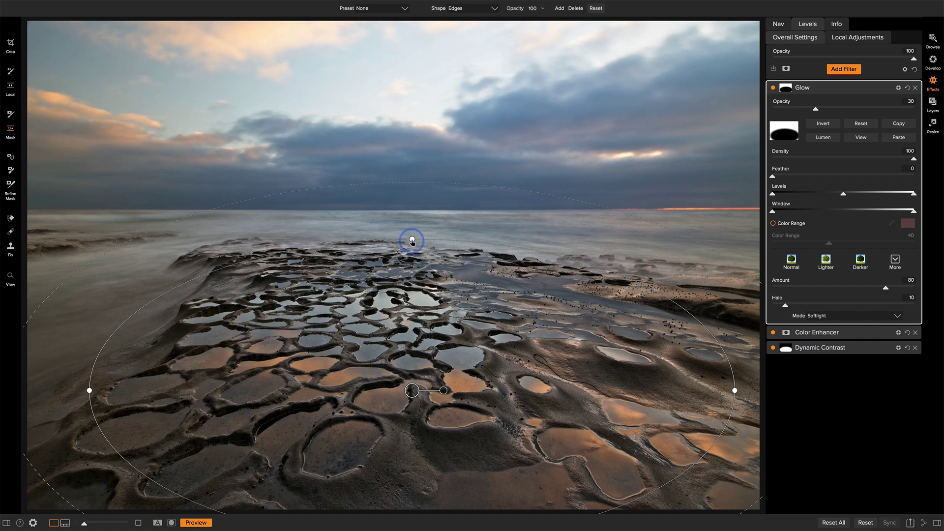
left_click_drag(412, 241, 412, 261)
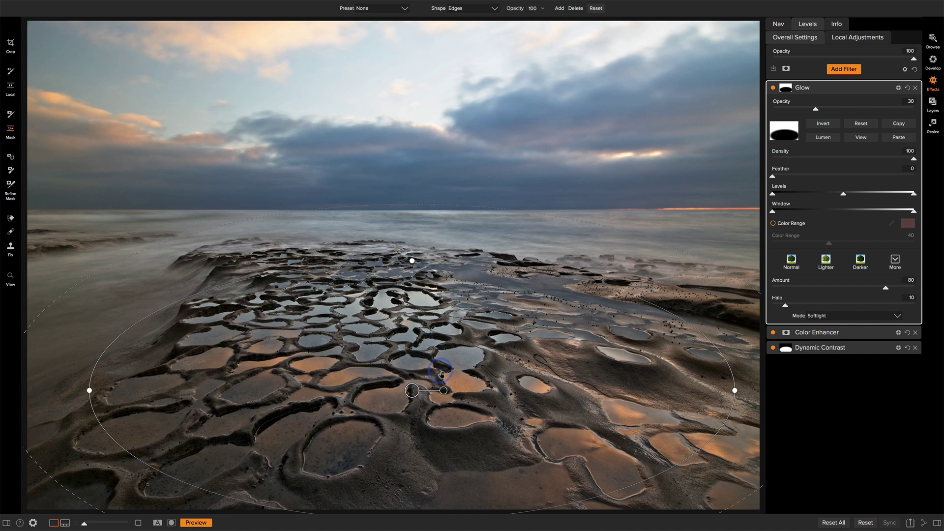
left_click_drag(444, 392, 464, 402)
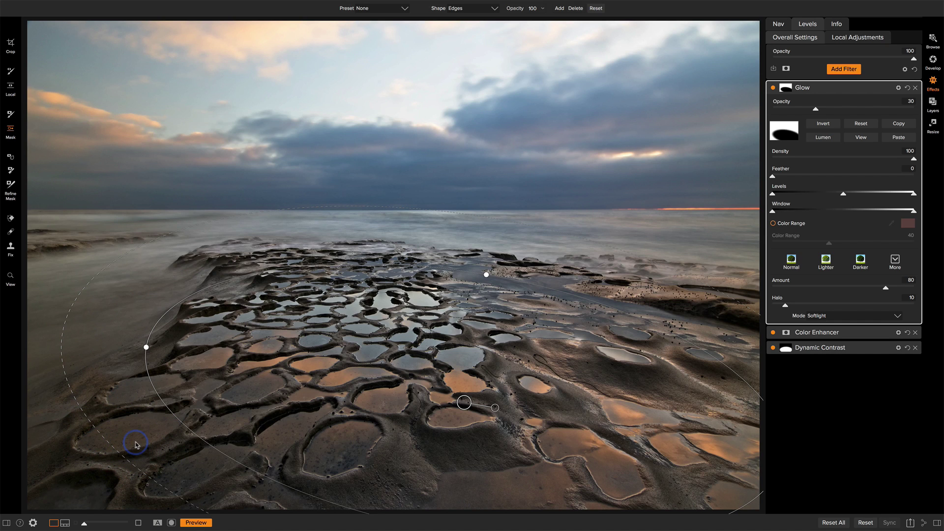
Step: Paint the Glow out of the bottom-left rocks with an opacity 89, size 350 brush
left_click(11, 116)
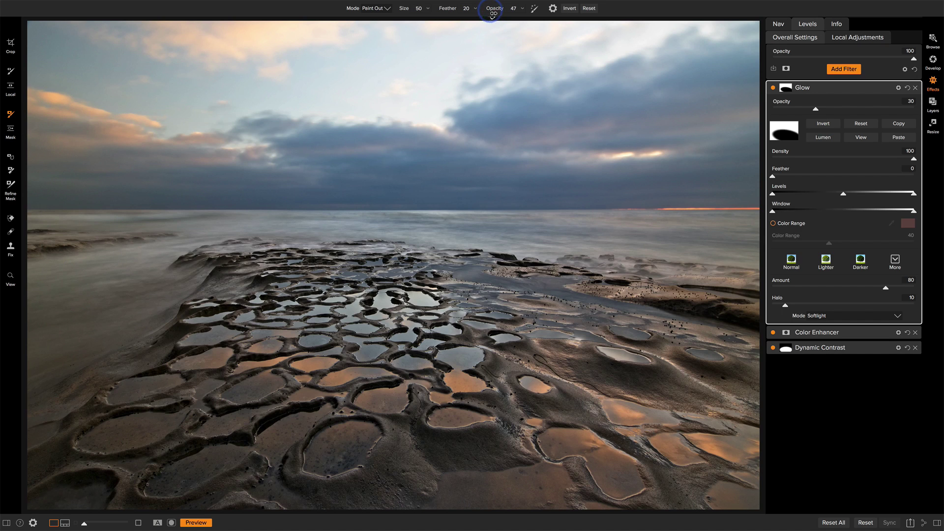
left_click_drag(491, 10, 521, 12)
key("bracketright")
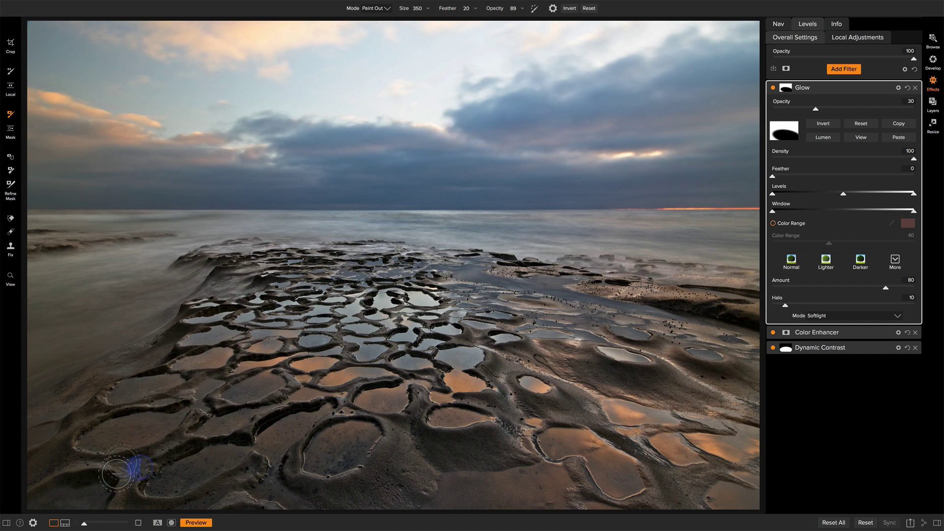
mouse_move(187, 502)
left_mouse_down()
mouse_move(210, 511)
mouse_move(253, 503)
mouse_move(309, 462)
left_mouse_up()
Step: Open Local Adjustments and warm the new layer's Temperature toward 35
left_click(856, 38)
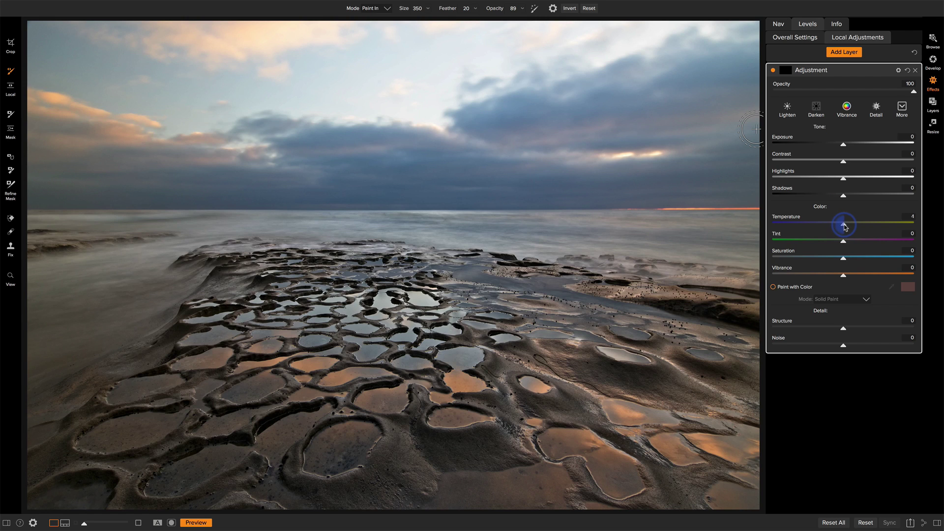
left_click_drag(844, 227, 848, 228)
Step: Finish Temperature at 35 and set the brush to opacity 100, size 1000, feather 44
left_click_drag(540, 194, 495, 211)
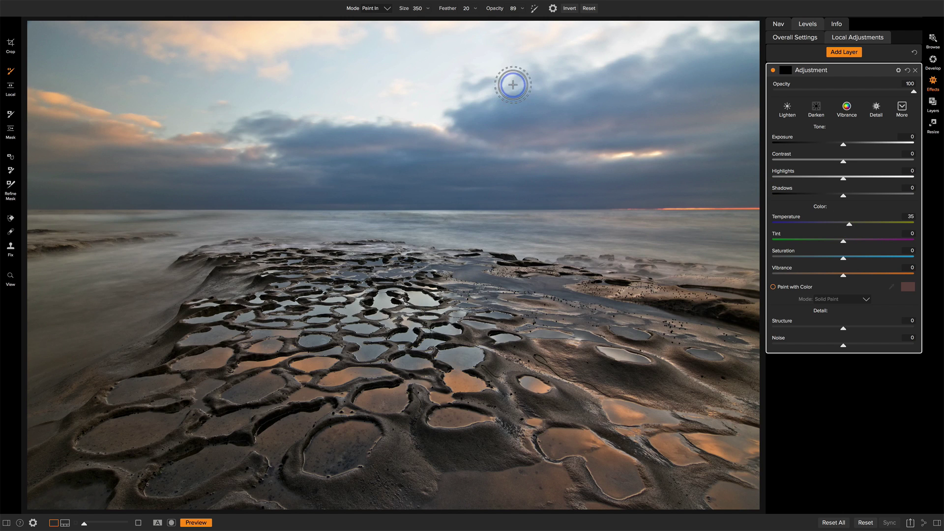
left_click(512, 8)
type("100")
left_click(421, 291)
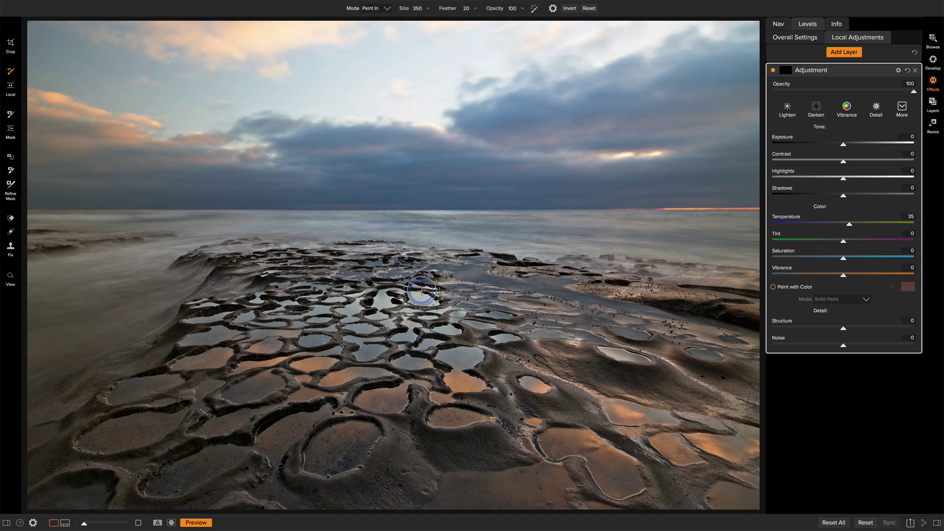
key("bracketright")
key("bracketright")
key("bracketright")
key("bracketright")
key("bracketright")
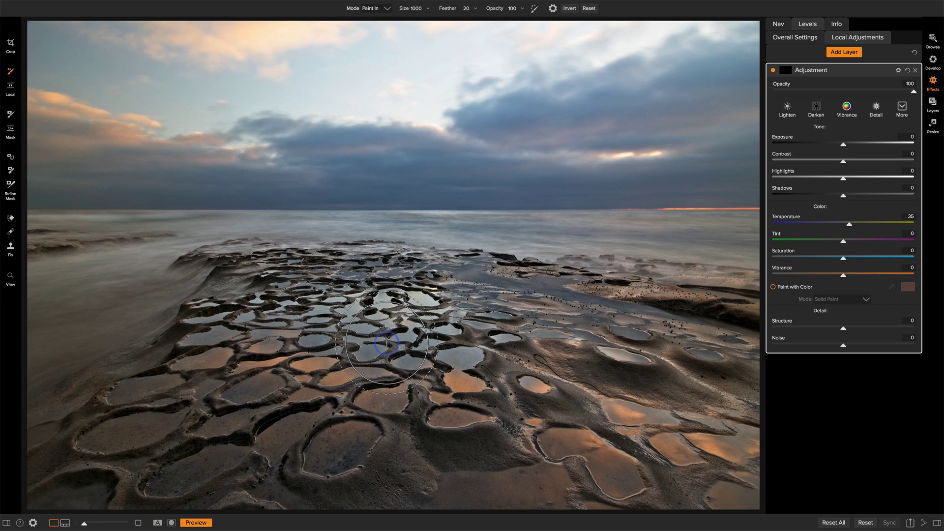
left_click(466, 7)
left_click_drag(450, 8, 474, 9)
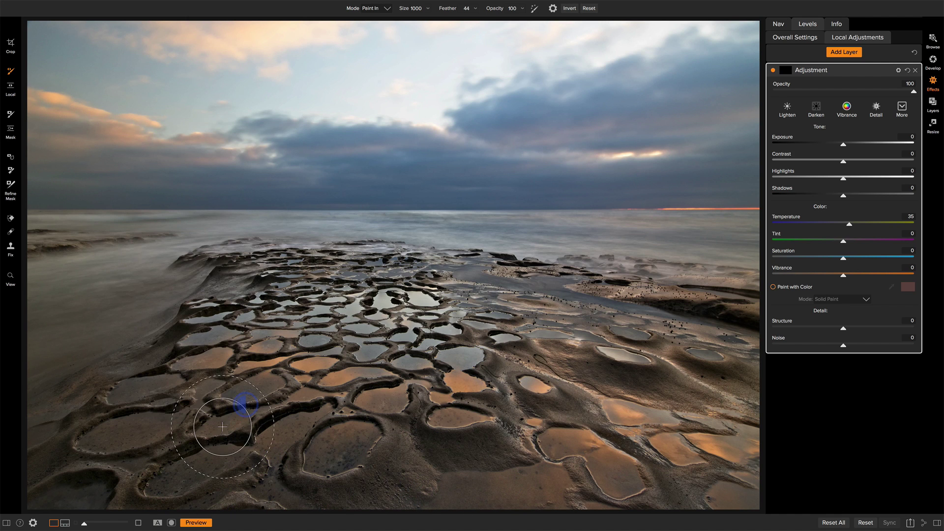
Step: Paint warmth over the rock pools, switch to a gentler size-300 Paint In brush, and compare
mouse_move(333, 404)
left_mouse_down()
mouse_move(451, 422)
mouse_move(423, 434)
mouse_move(509, 405)
left_mouse_up()
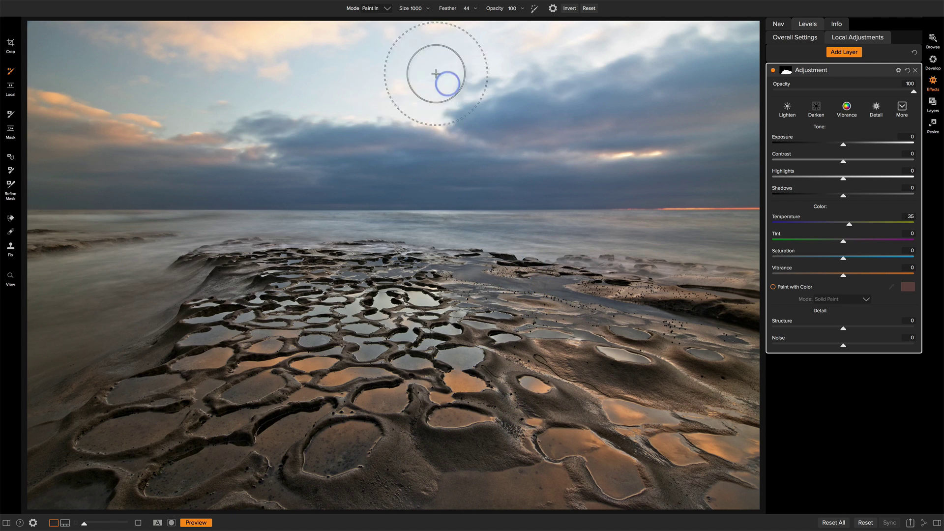
key("alt")
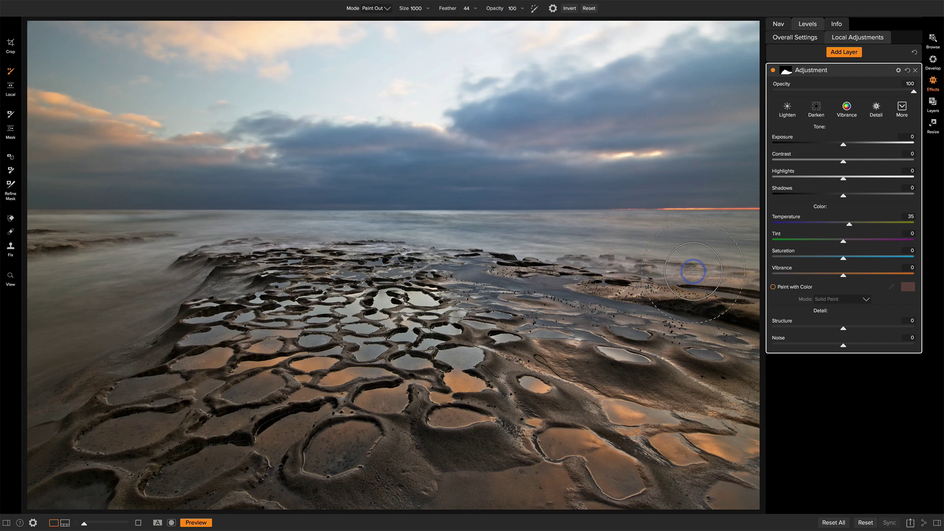
left_click(372, 8)
left_click(373, 26)
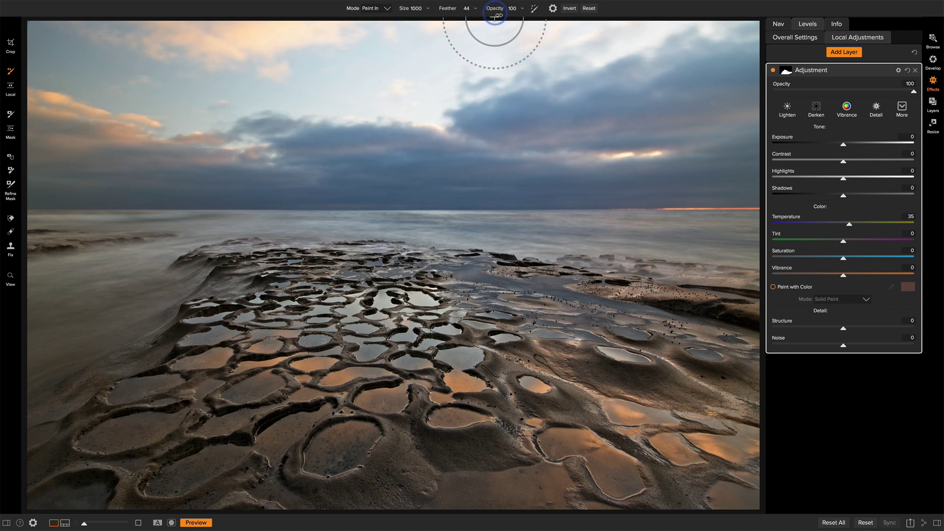
left_click_drag(497, 13, 453, 10)
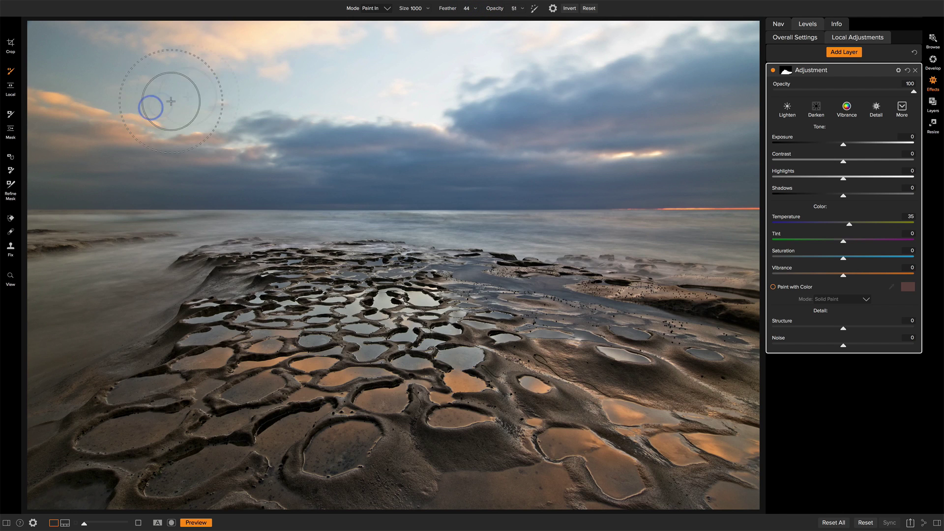
key("bracketleft")
key("bracketleft")
key("bracketleft")
key("bracketleft")
key("bracketleft")
key("bracketleft")
key("bracketleft")
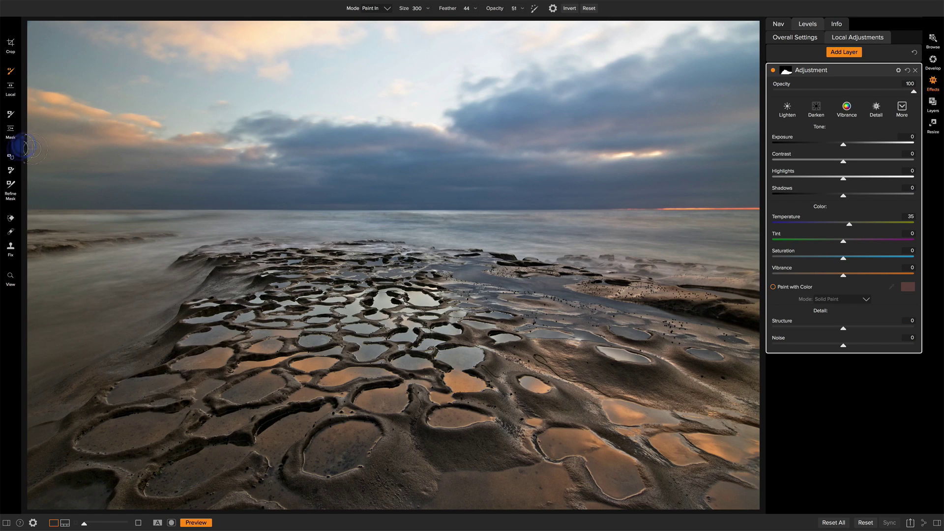
left_click(772, 70)
left_click(772, 69)
Step: Add a Vignette filter above Glow using the Subtle preset, with opacity lowered to 53
left_click(791, 40)
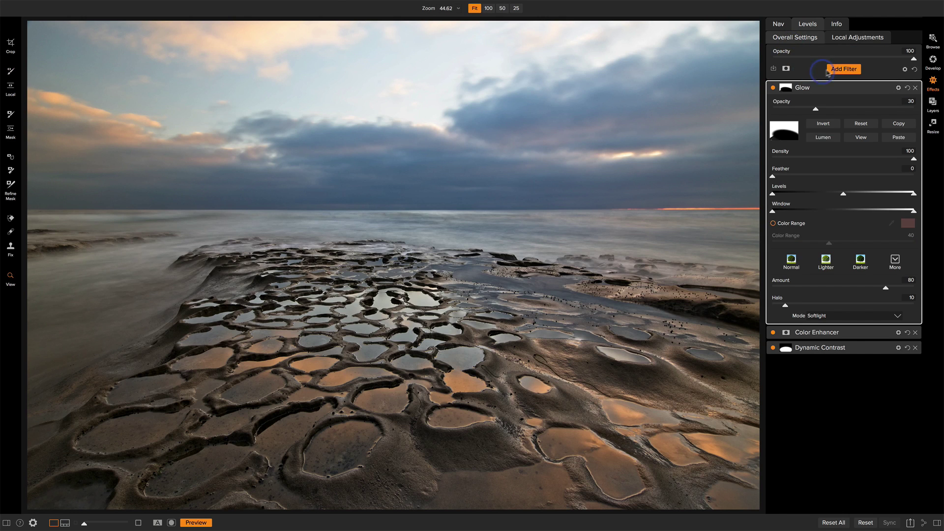
left_click(843, 69)
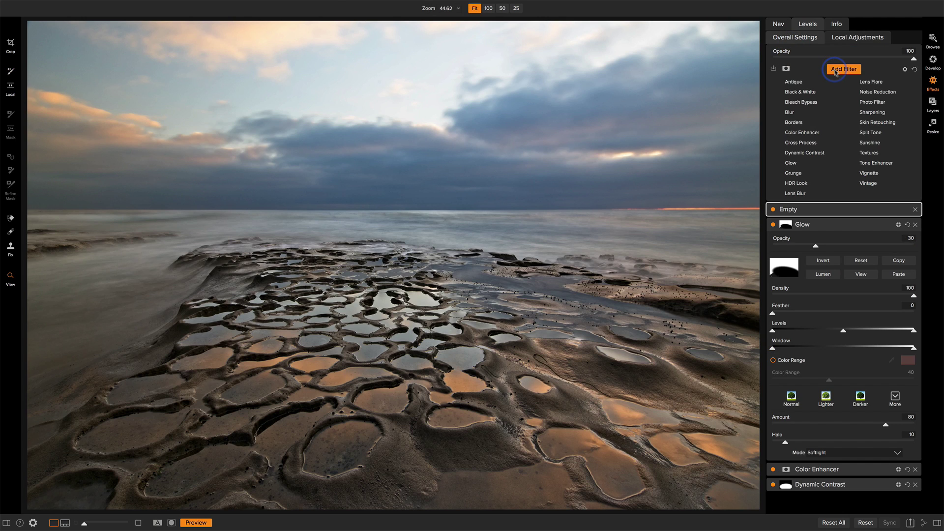
left_click(867, 173)
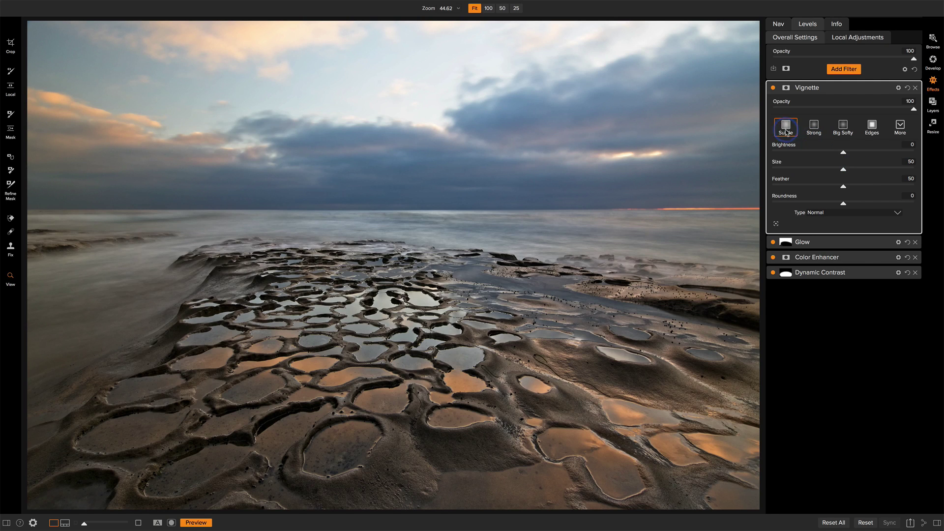
left_click(817, 127)
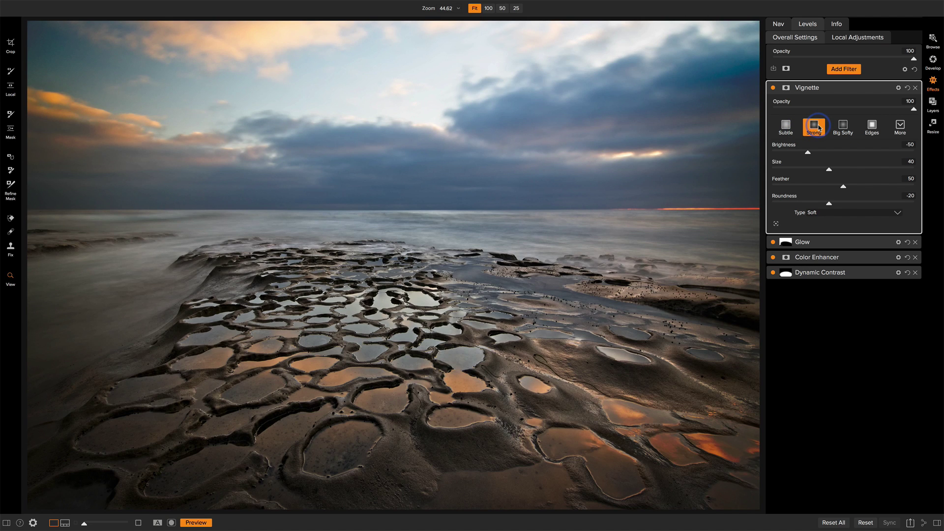
left_click(785, 126)
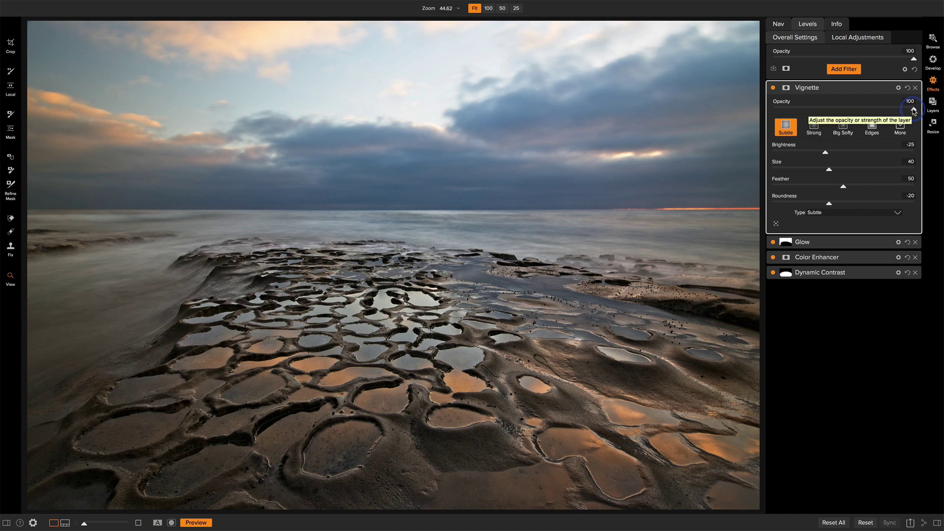
left_click_drag(914, 112, 848, 112)
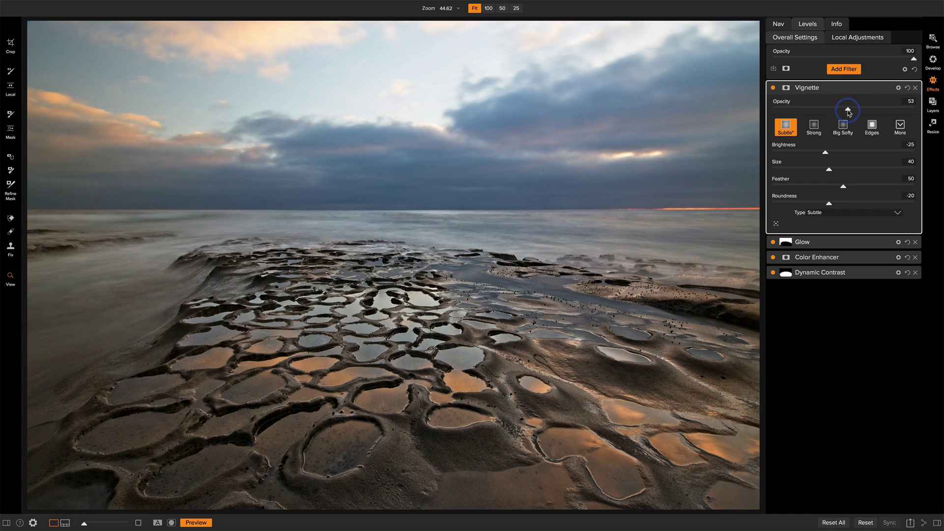
left_click(773, 88)
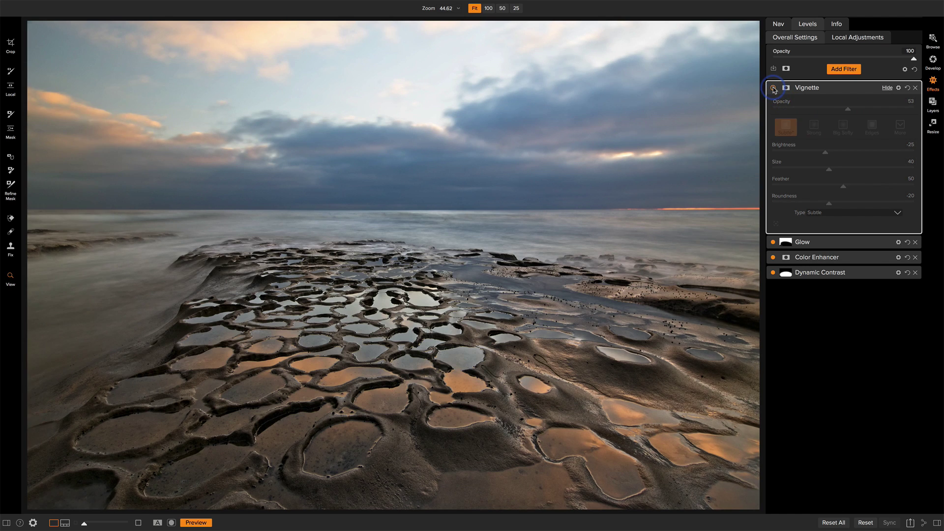
left_click(773, 88)
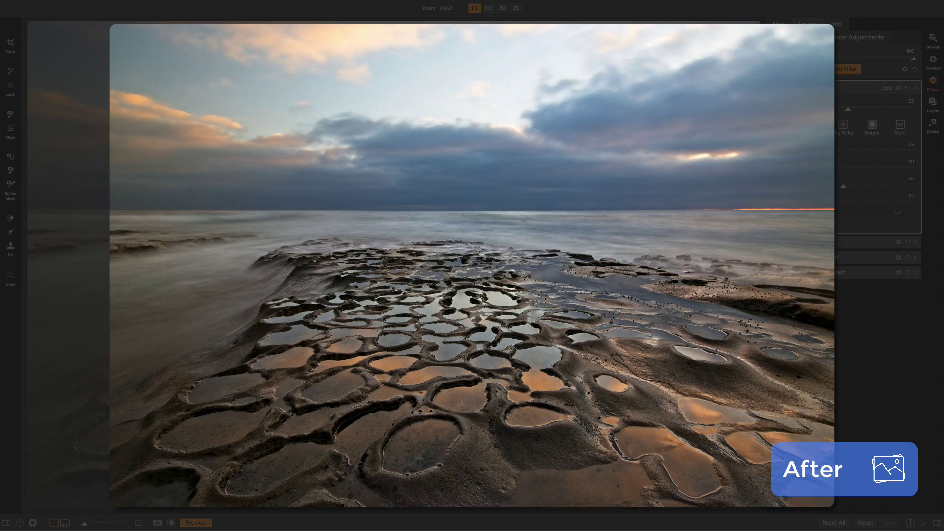
left_click(773, 88)
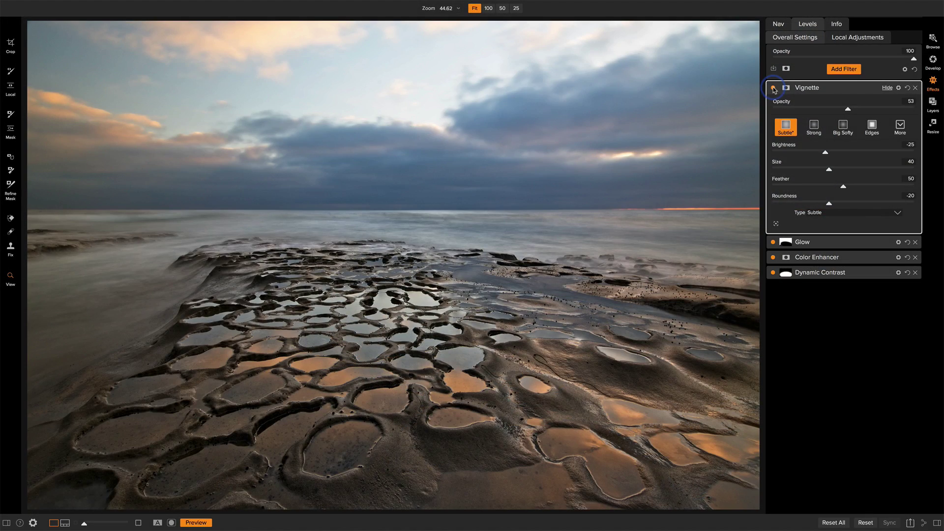